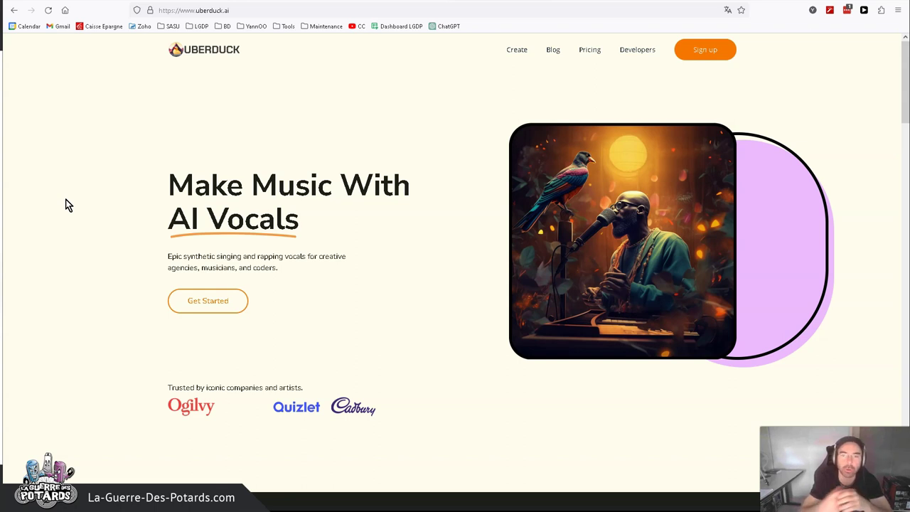
# Log in to Uberduck with the saved email login to reach the AI Generated Rap beat list
pyautogui.click(235, 11)
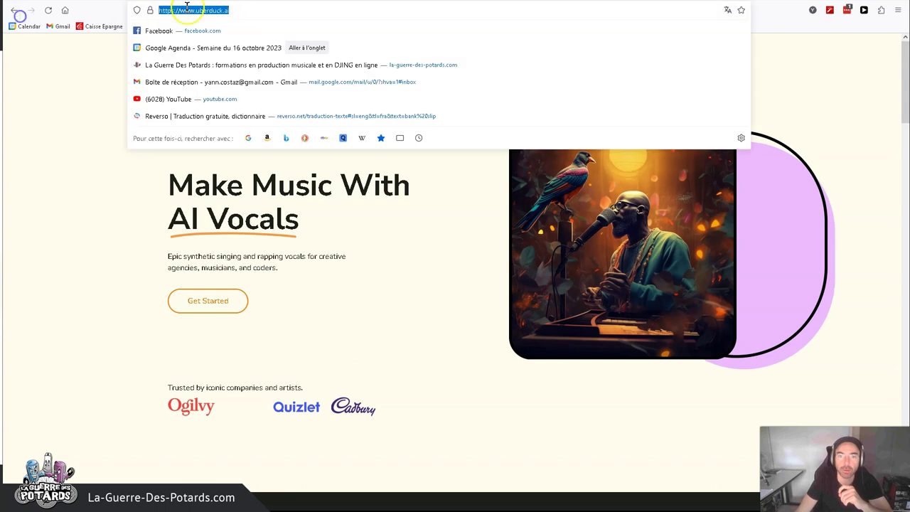
pyautogui.click(39, 118)
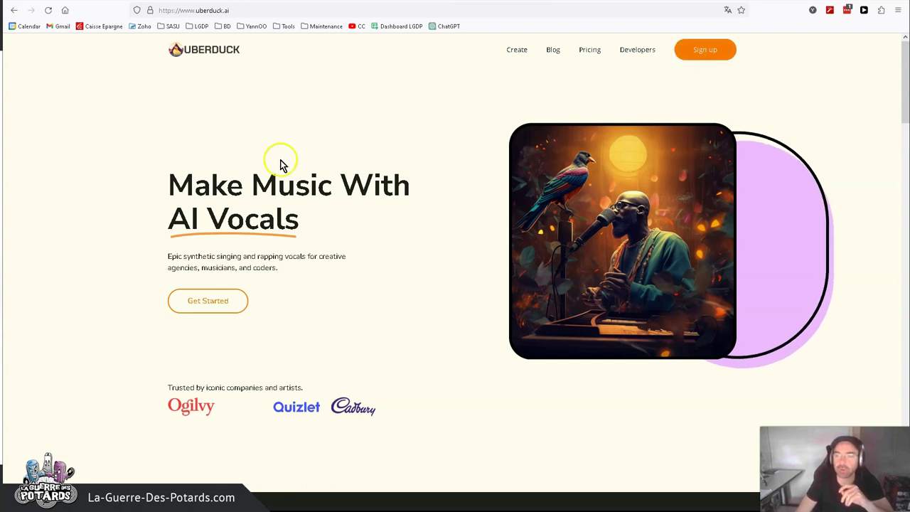
pyautogui.click(711, 48)
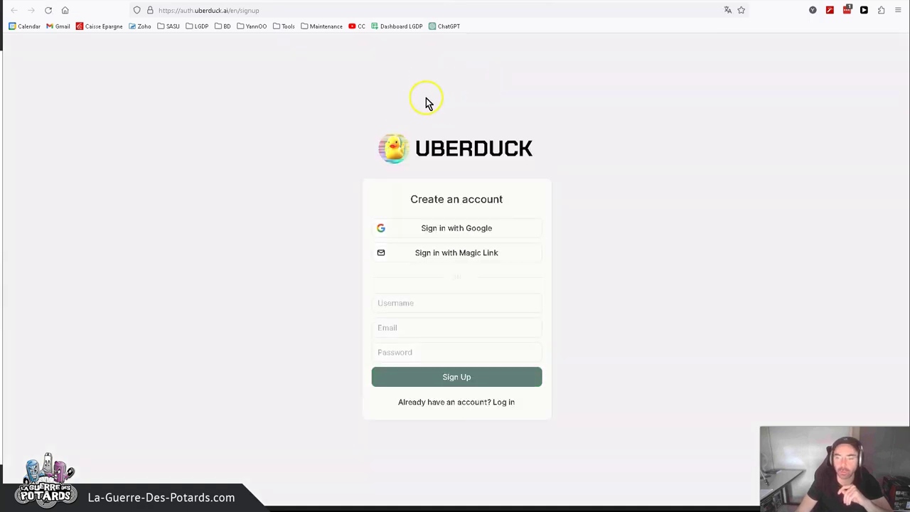
pyautogui.click(511, 402)
pyautogui.click(412, 313)
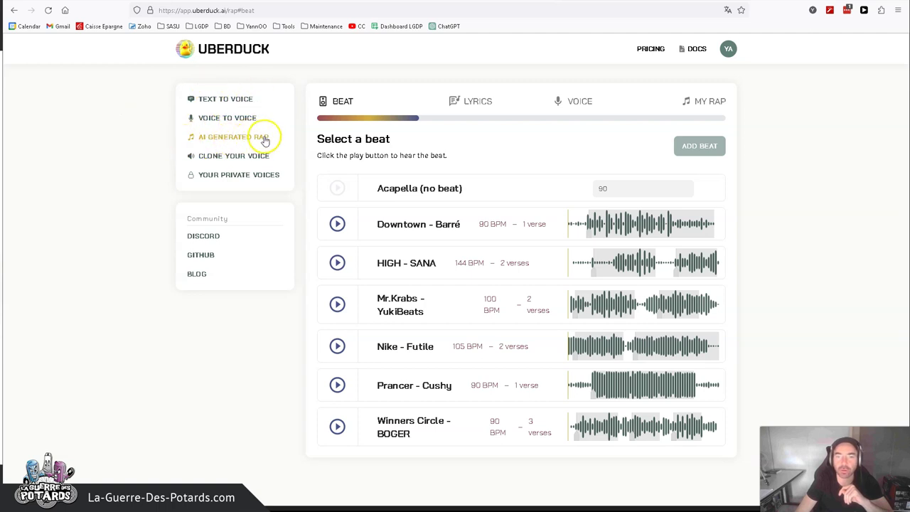
# Open Uberduck's Text to Voice page with its 45 voices, then bring the Notepad script forward
pyautogui.click(212, 104)
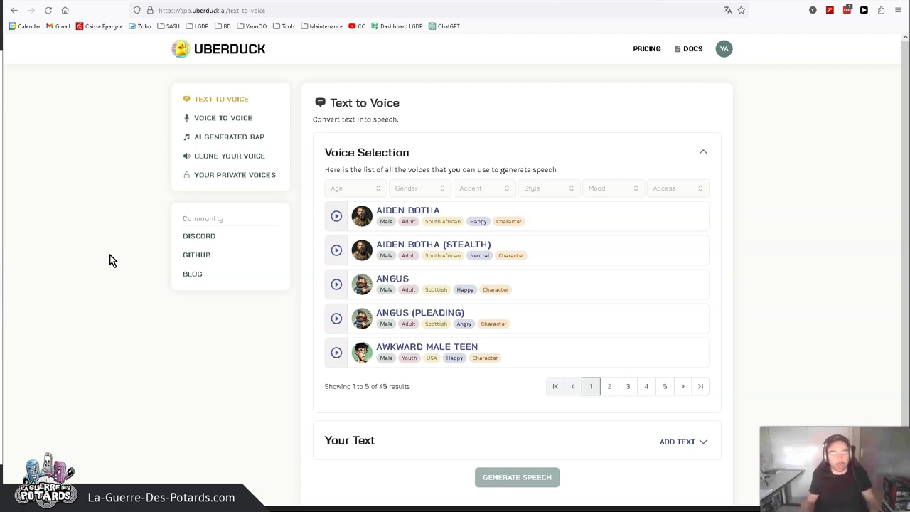
pyautogui.hotkey('alt', 'Tab')
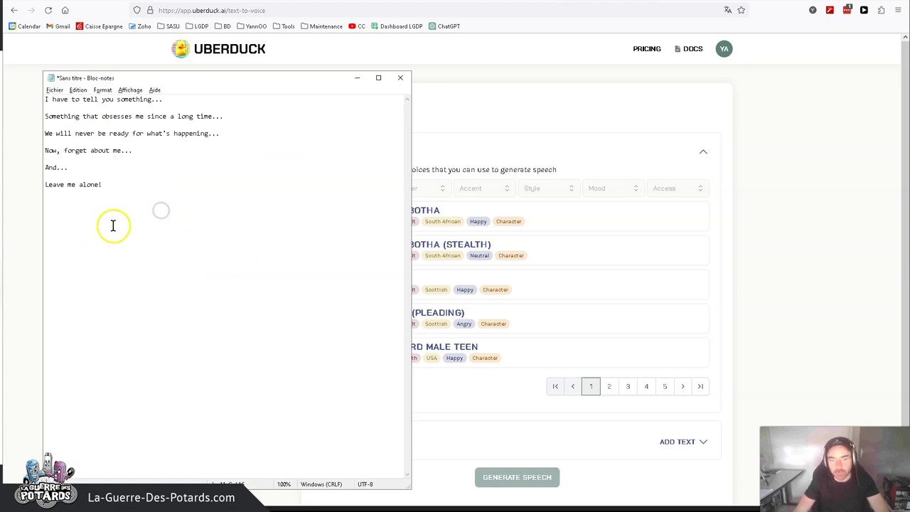
pyautogui.click(223, 197)
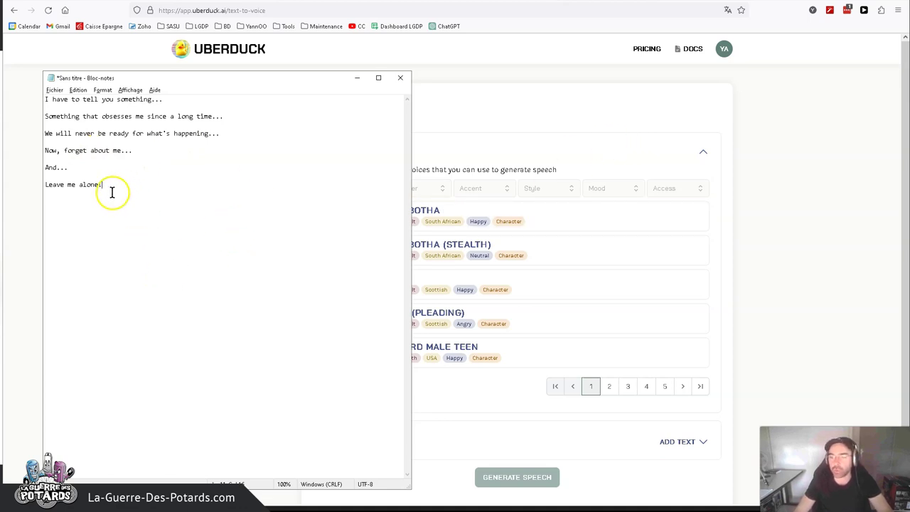
# Select the Notepad script's opening lines one by one to review them
pyautogui.moveTo(163, 99); pyautogui.dragTo(126, 90)
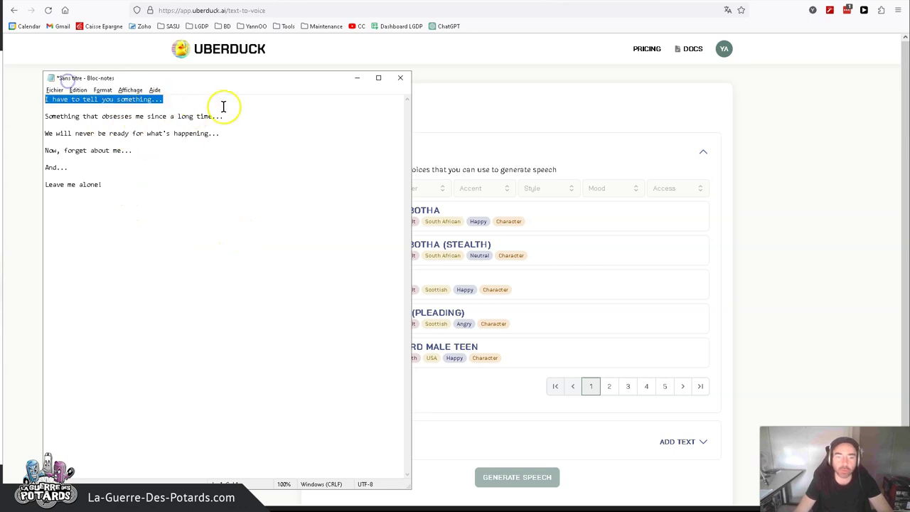
pyautogui.moveTo(182, 100); pyautogui.dragTo(36, 105)
pyautogui.click(93, 119)
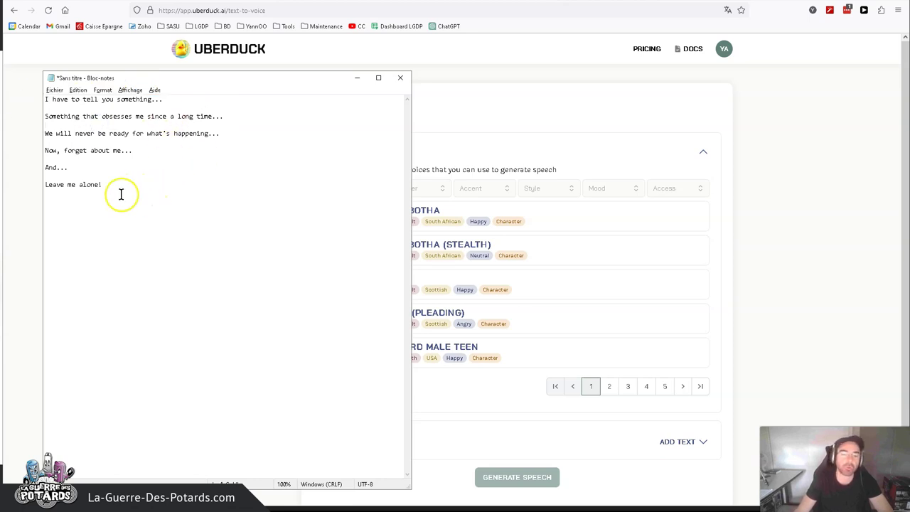
pyautogui.moveTo(110, 186); pyautogui.dragTo(36, 96)
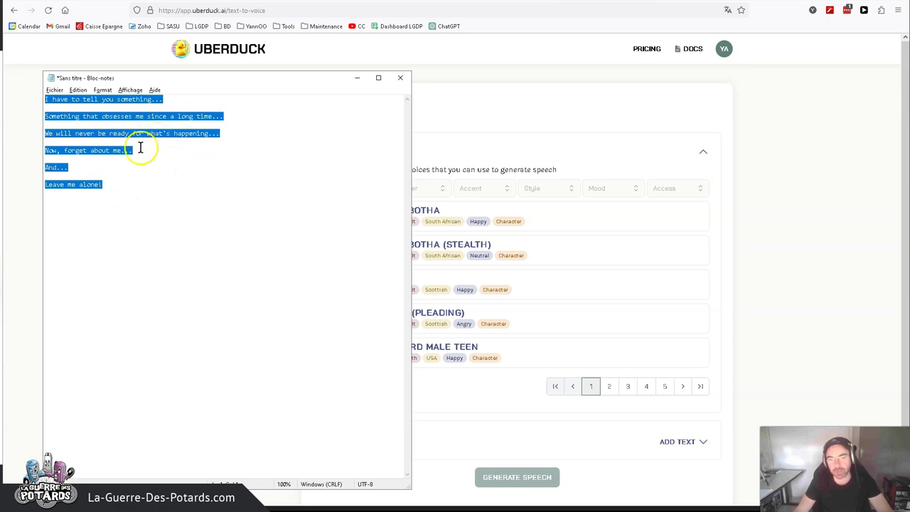
pyautogui.click(160, 185)
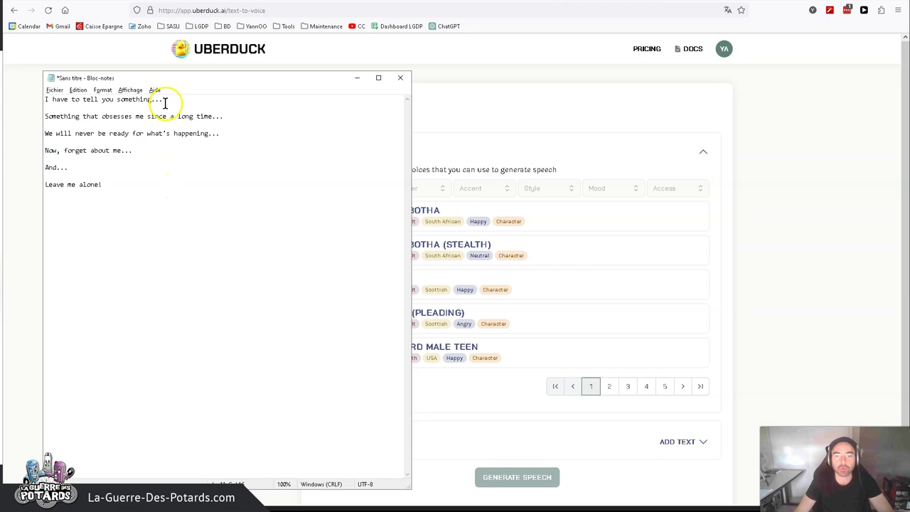
pyautogui.moveTo(162, 99); pyautogui.dragTo(7, 84)
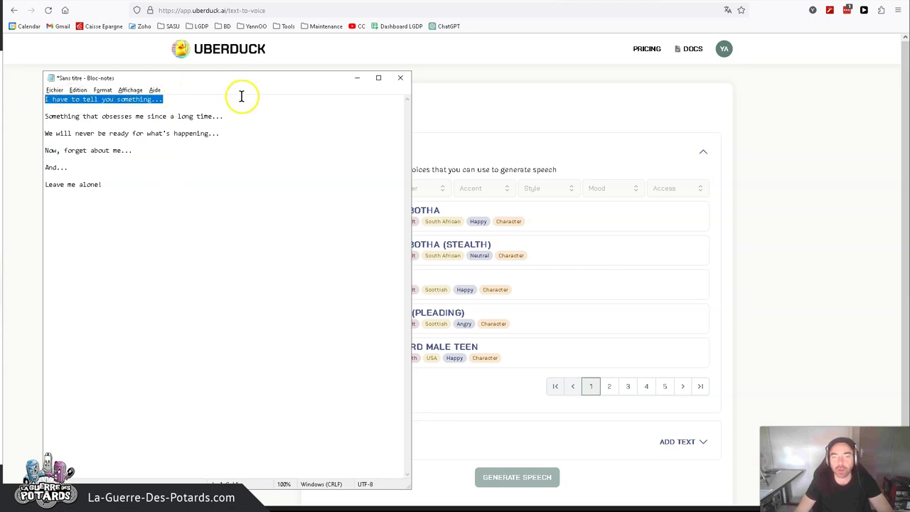
pyautogui.moveTo(223, 116); pyautogui.dragTo(7, 114)
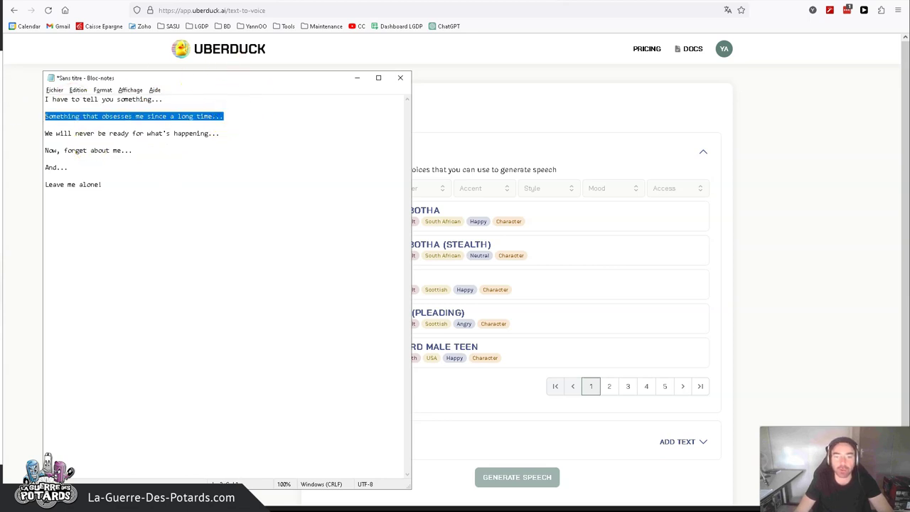
pyautogui.moveTo(220, 134); pyautogui.dragTo(44, 133)
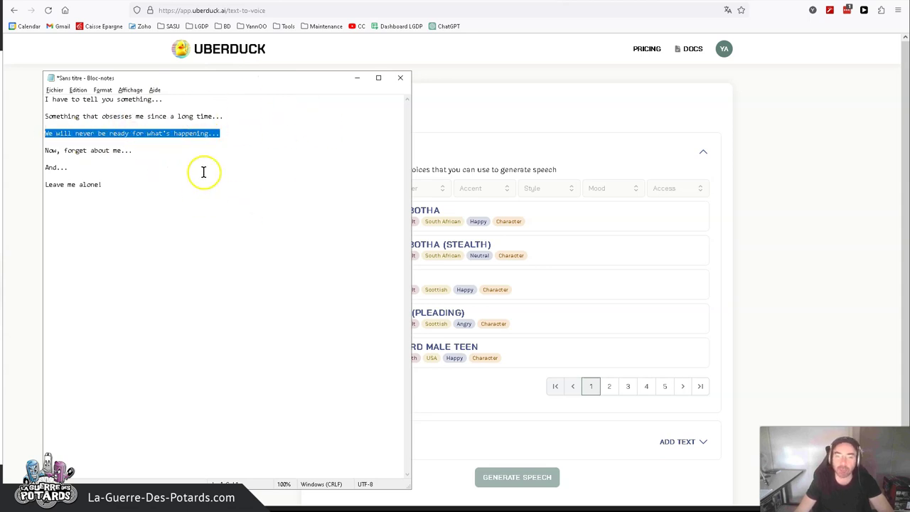
pyautogui.click(154, 157)
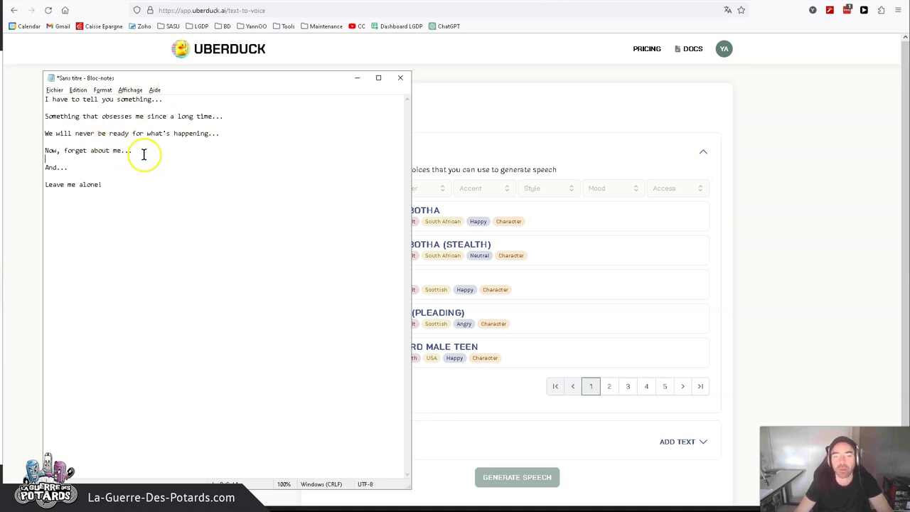
# Review the script again, selecting each line through 'Now, forget about me...'
pyautogui.keyDown('shift'); pyautogui.click(112, 177); pyautogui.keyUp('shift')
pyautogui.hotkey('ctrl', 'a')
pyautogui.click(168, 193)
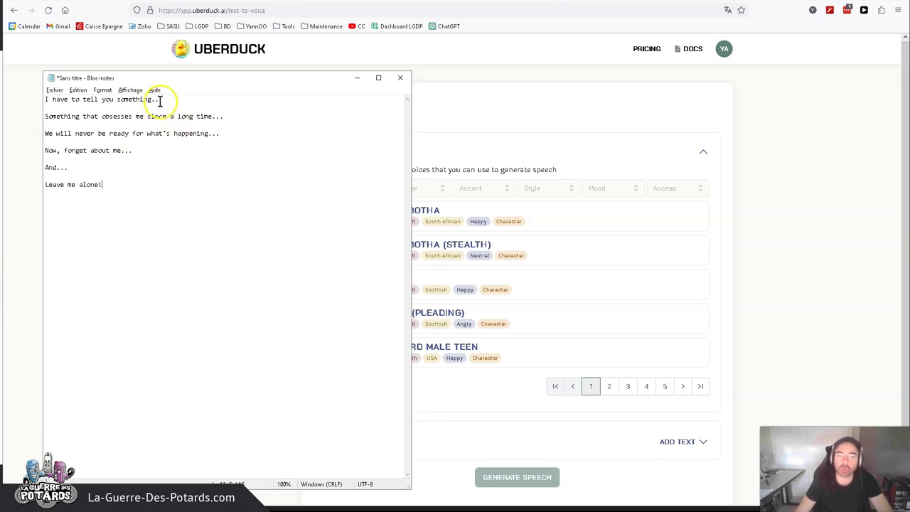
pyautogui.moveTo(160, 101); pyautogui.dragTo(33, 103)
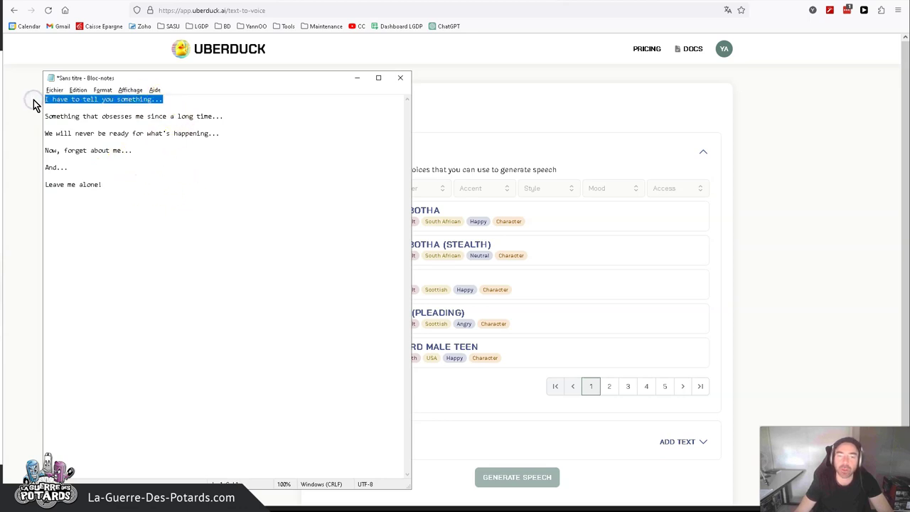
pyautogui.moveTo(225, 117); pyautogui.dragTo(42, 117)
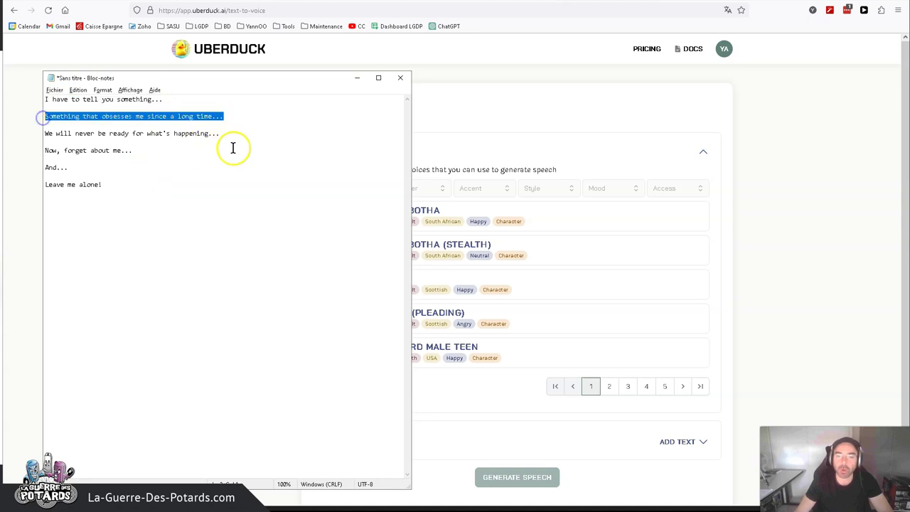
pyautogui.moveTo(222, 134); pyautogui.dragTo(24, 136)
pyautogui.click(43, 155)
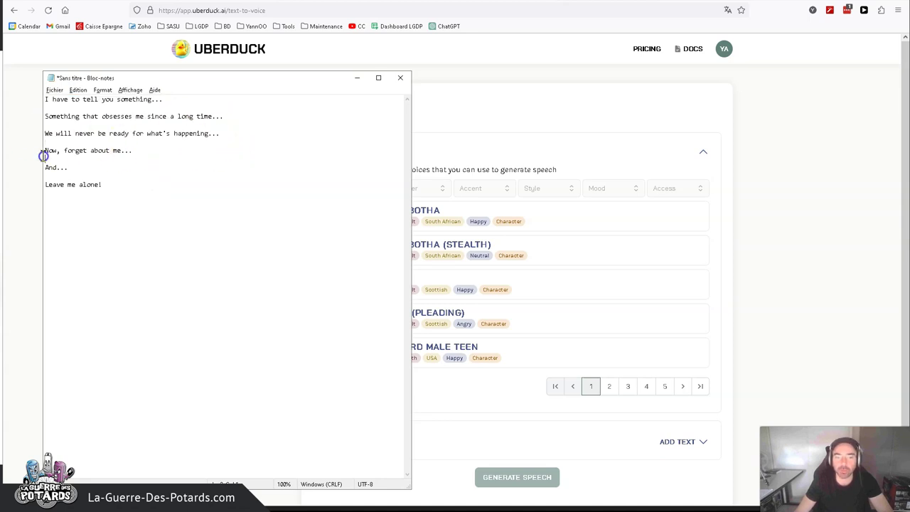
pyautogui.moveTo(130, 151)
pyautogui.mouseDown()
pyautogui.moveTo(40, 150)
pyautogui.moveTo(39, 168)
pyautogui.mouseUp()
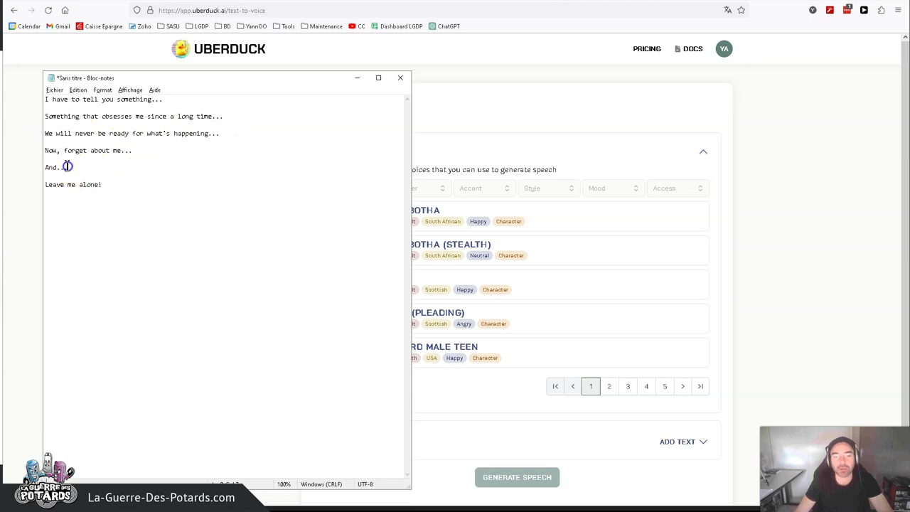
pyautogui.click(107, 184)
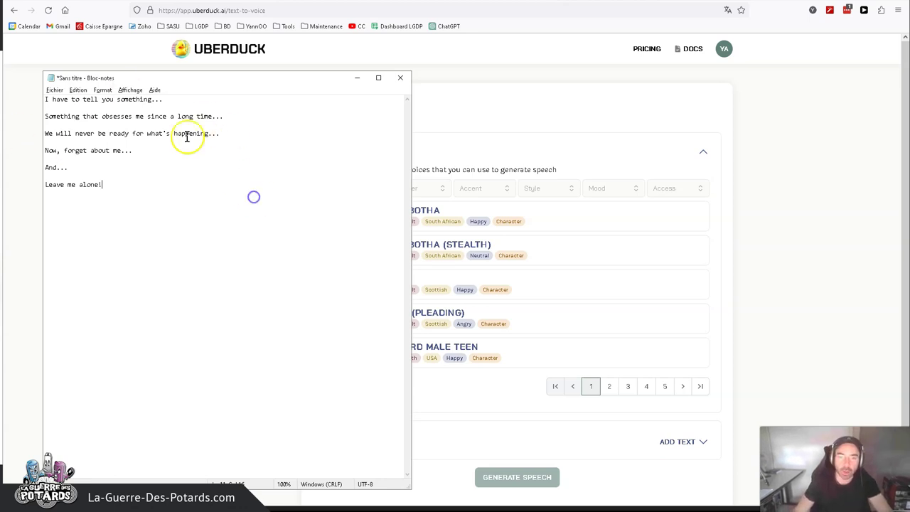
# Select the line 'I have to tell you something...' and minimise Notepad
pyautogui.click(195, 108)
pyautogui.moveTo(165, 99); pyautogui.dragTo(7, 91)
pyautogui.hotkey('ctrl', 'c')
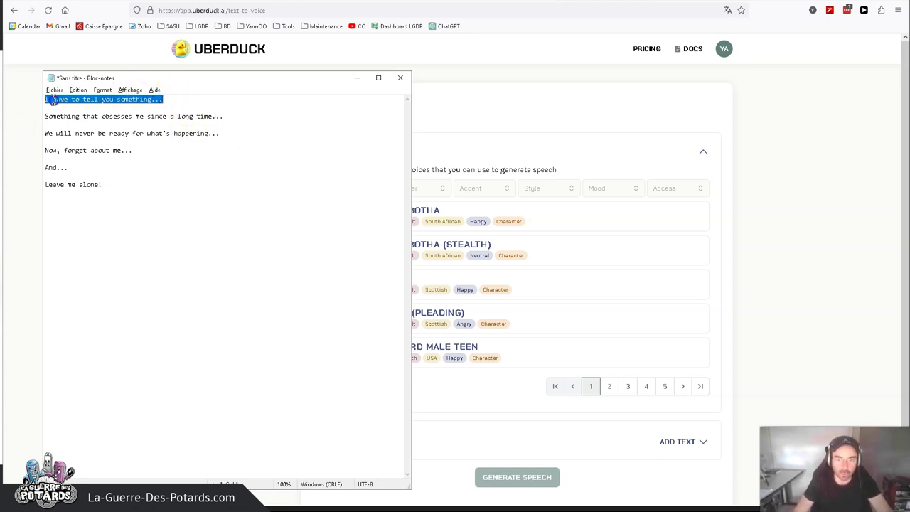
pyautogui.click(357, 77)
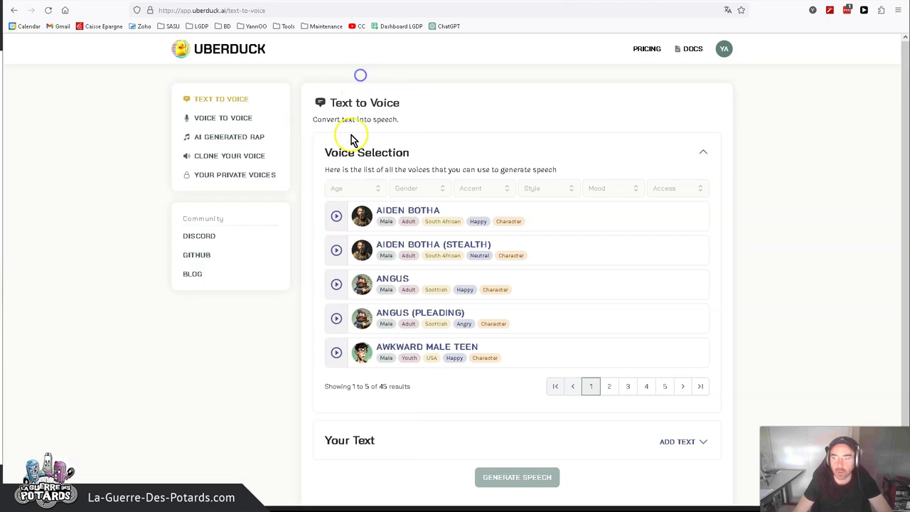
# Generate and play 'I have to tell you something...' in the AIDEN BOTHA (STEALTH) voice
pyautogui.click(565, 250)
pyautogui.click(376, 275)
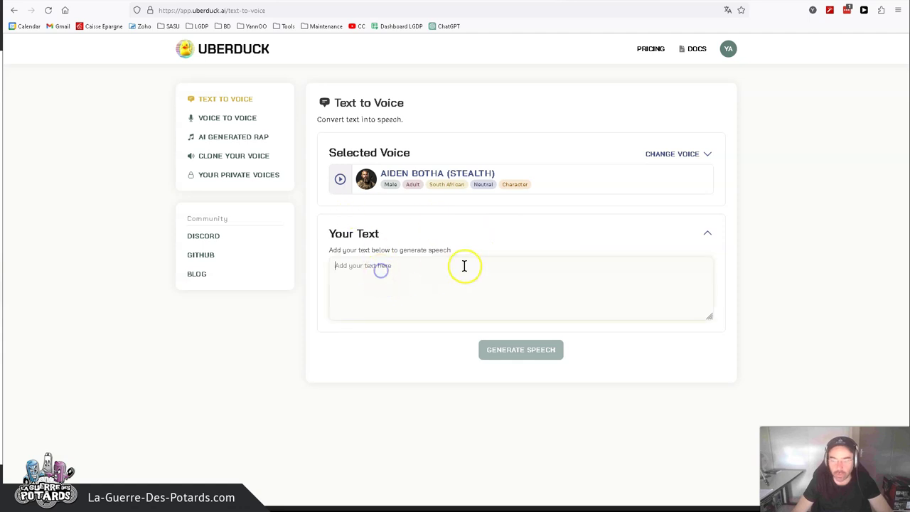
pyautogui.hotkey('ctrl', 'v')
pyautogui.click(519, 349)
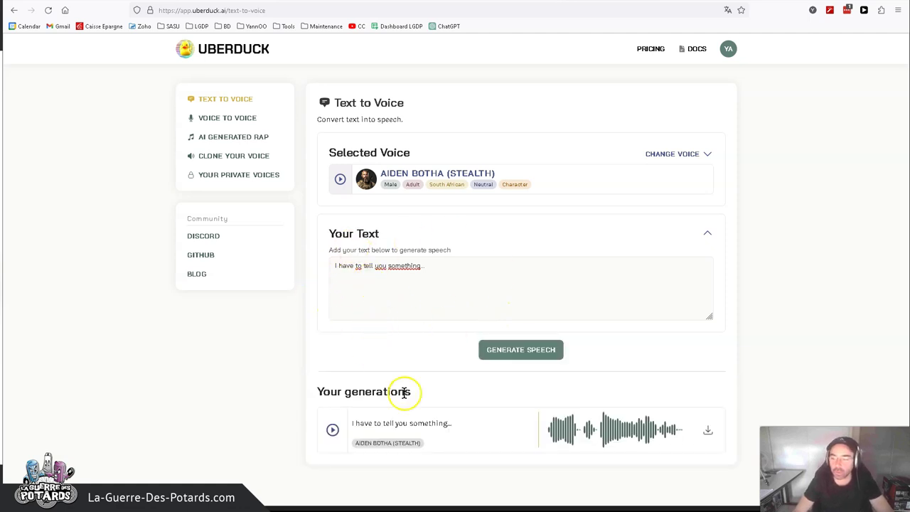
pyautogui.click(333, 432)
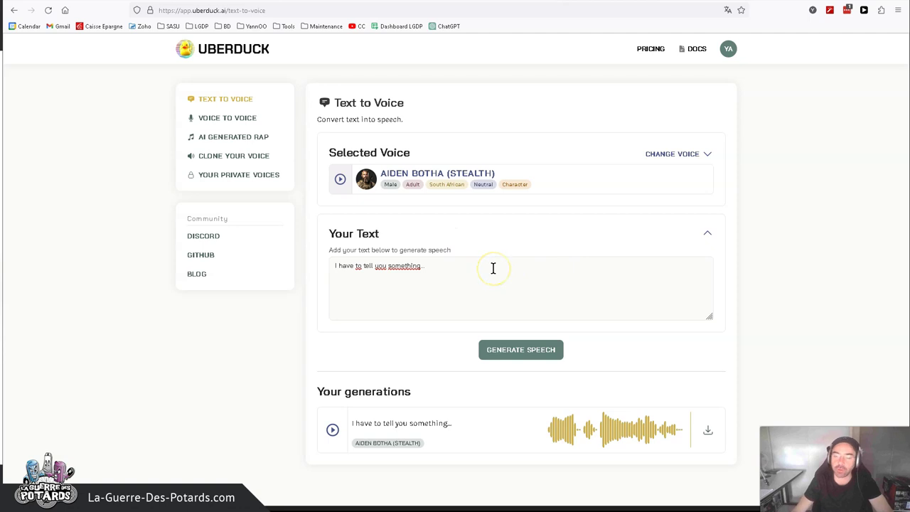
pyautogui.hotkey('alt', 'Tab')
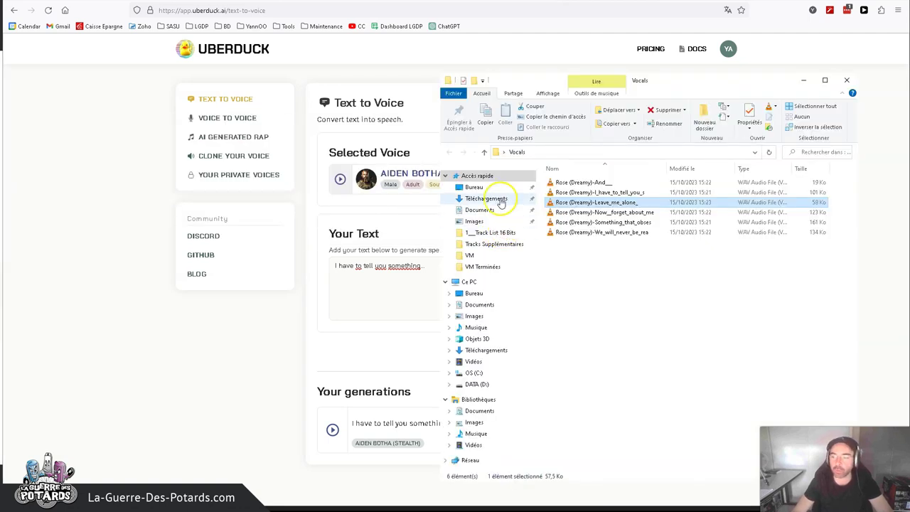
# Widen the Vocals file-name column and glance over the Notepad script
pyautogui.moveTo(668, 168); pyautogui.dragTo(693, 168)
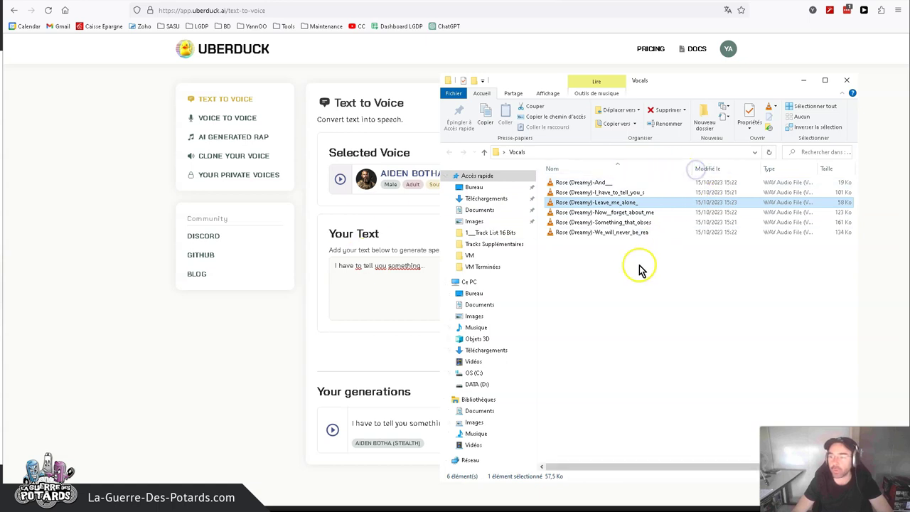
pyautogui.hotkey('alt', 'Tab')
pyautogui.click(187, 232)
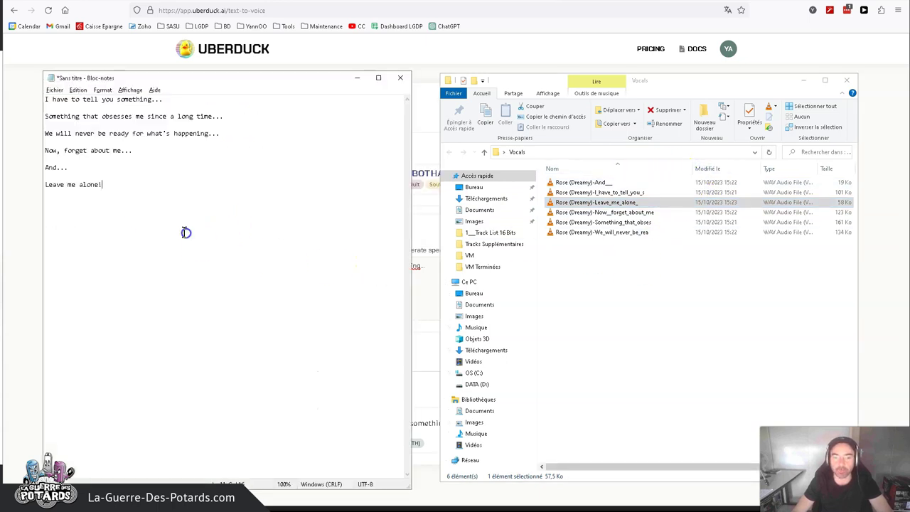
pyautogui.hotkey('ctrl', 'a')
pyautogui.click(140, 193)
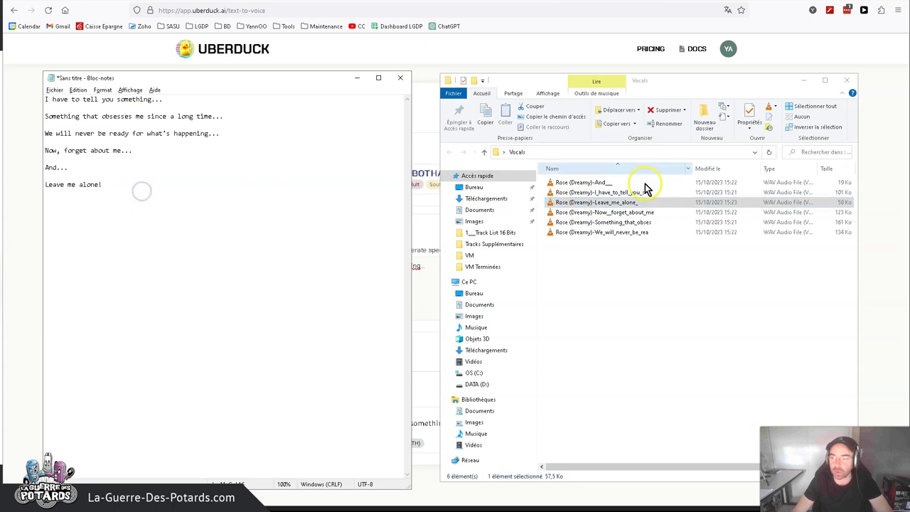
# Play I_have_to_tell_you_s, Leave_me_alone_ and Now__forget_about_me in VLC
pyautogui.doubleClick(590, 193)
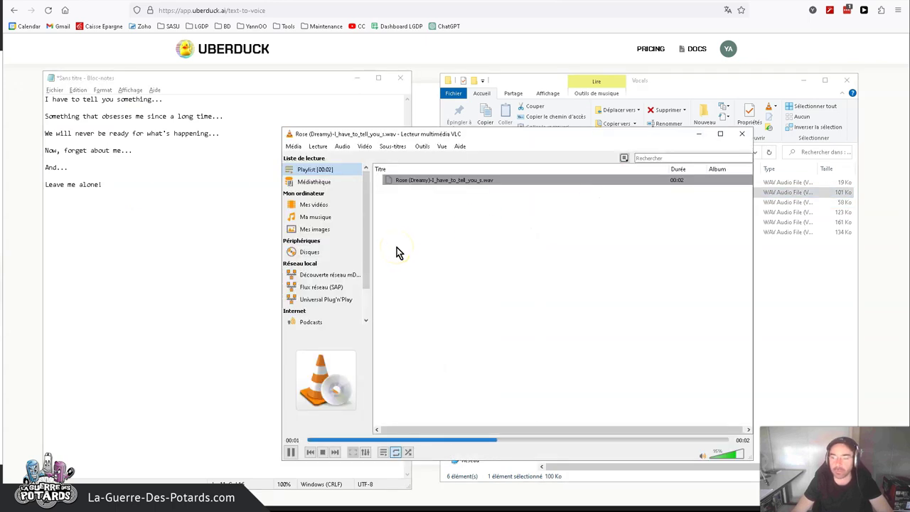
pyautogui.click(744, 140)
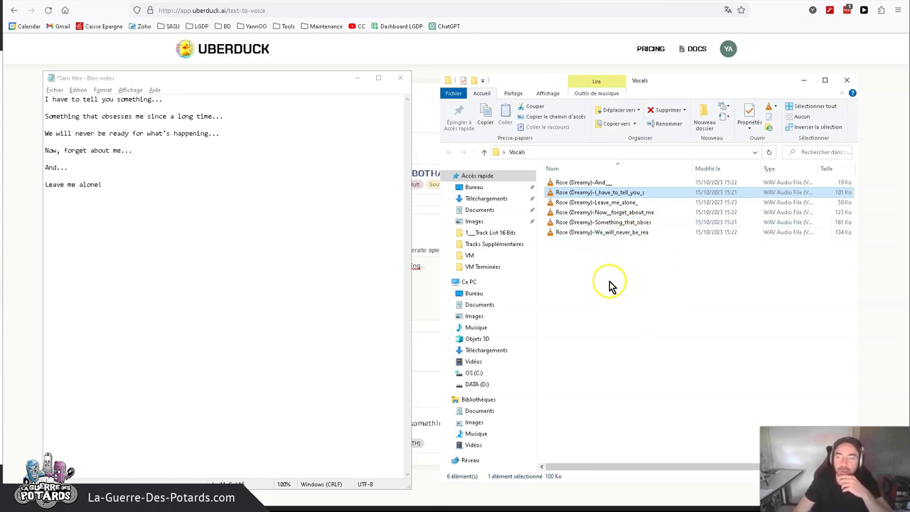
pyautogui.click(605, 202)
pyautogui.doubleClick(606, 202)
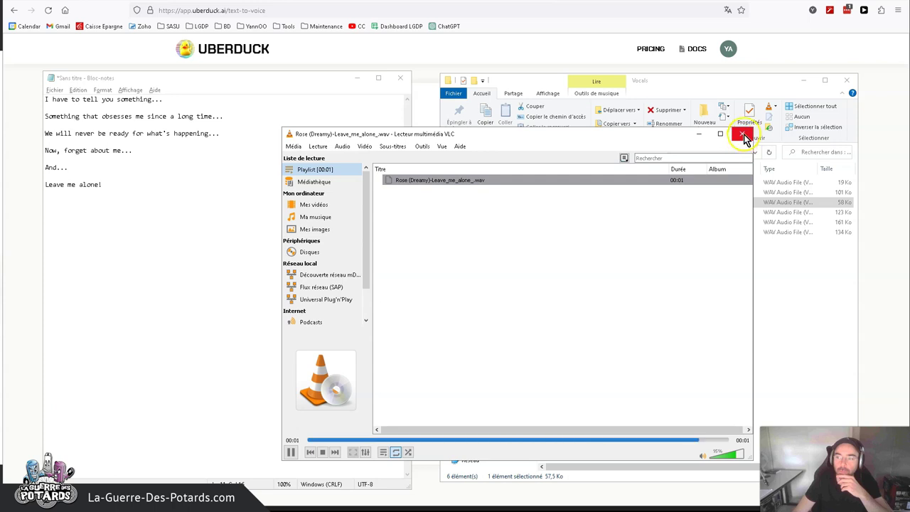
pyautogui.click(743, 136)
pyautogui.doubleClick(628, 213)
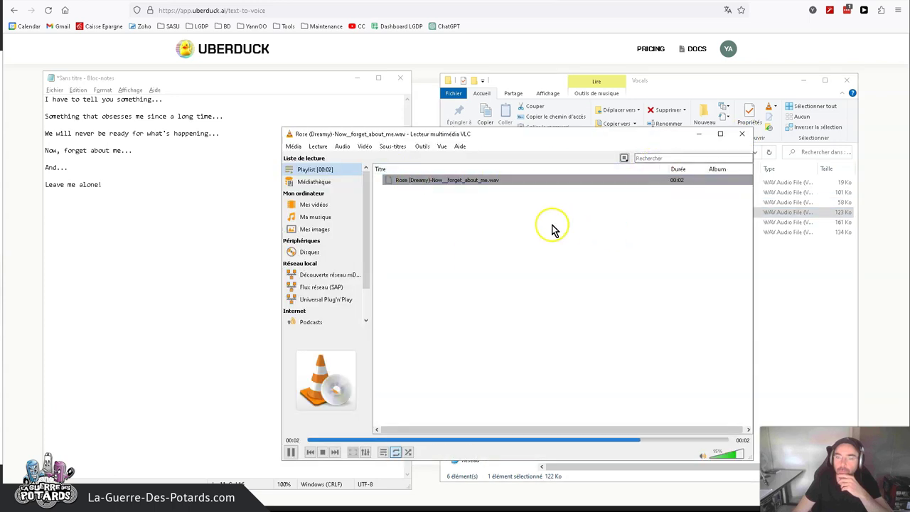
# Close VLC and add a comma after 'Now' so the line reads 'Now, forget about me...'
pyautogui.click(743, 135)
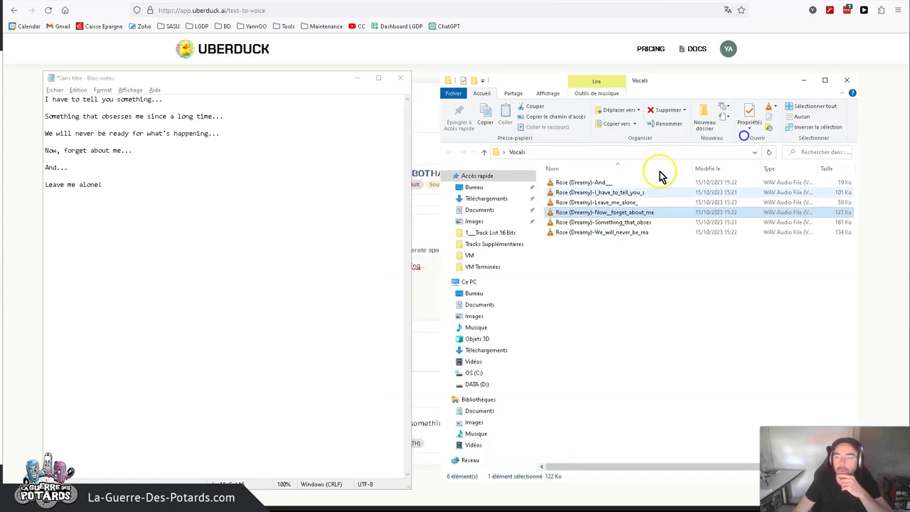
pyautogui.click(76, 155)
pyautogui.click(57, 151)
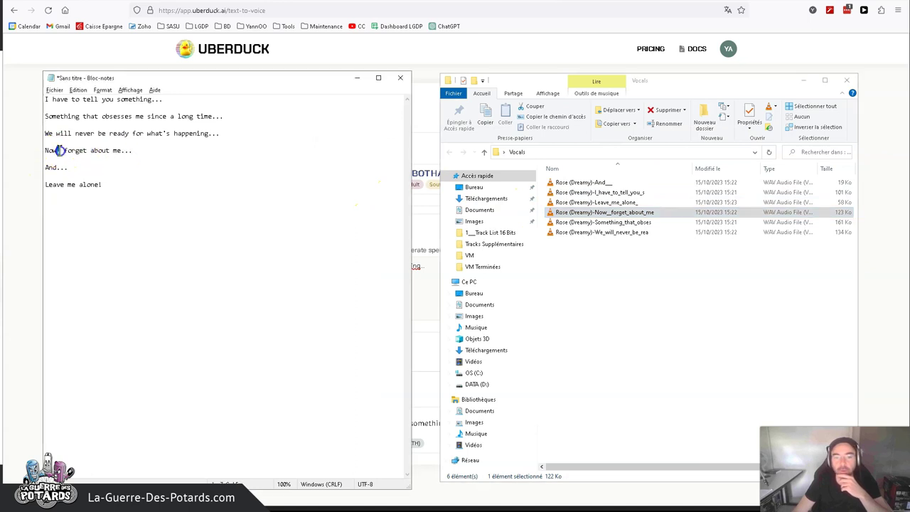
pyautogui.write(',')
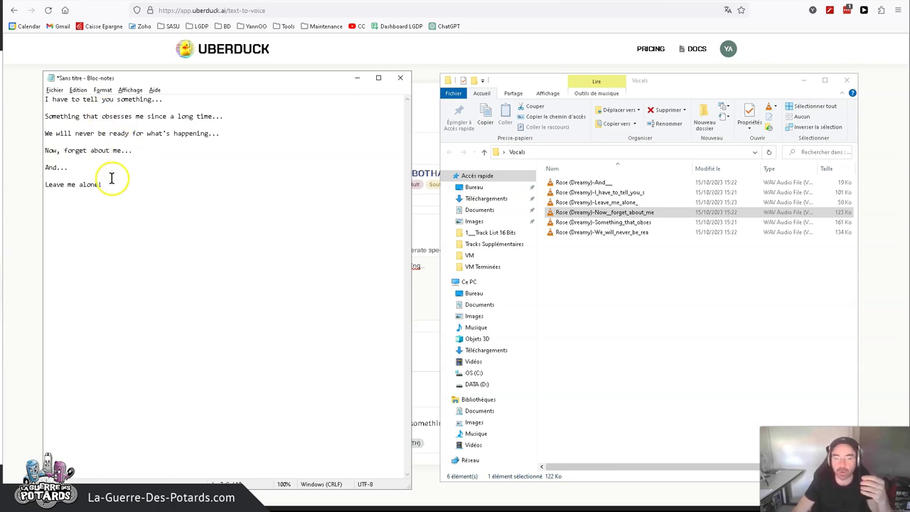
# Review the edited script, ending with the 'Now, forget about me...' line selected
pyautogui.hotkey('ctrl', 'a')
pyautogui.click(137, 160)
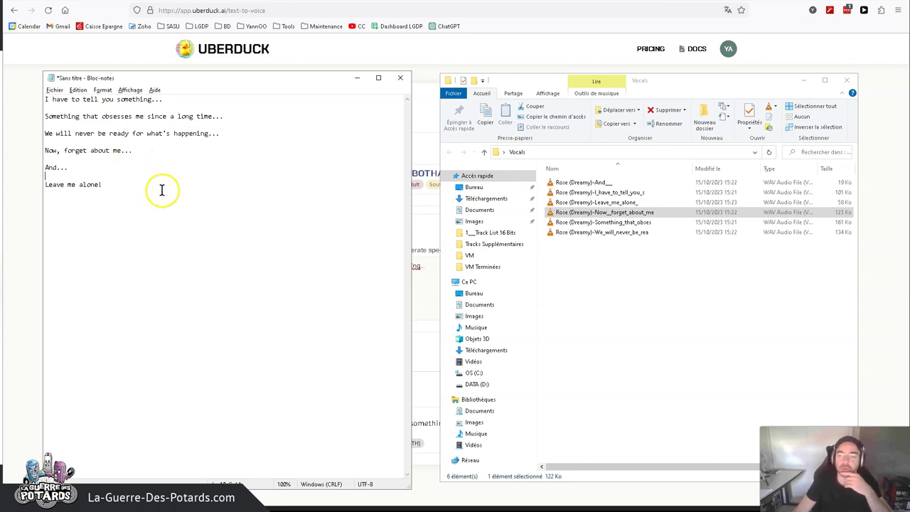
pyautogui.hotkey('ctrl', 'a')
pyautogui.click(135, 150)
pyautogui.moveTo(106, 187); pyautogui.dragTo(39, 85)
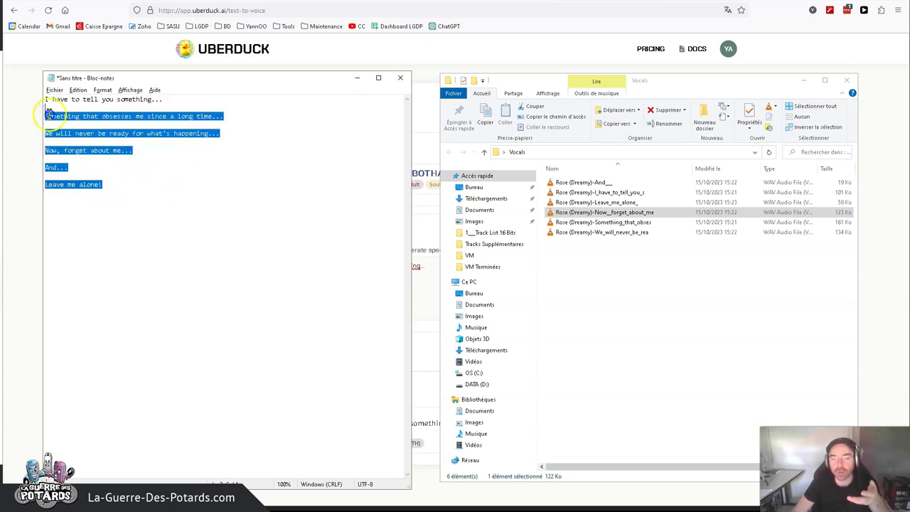
pyautogui.click(142, 167)
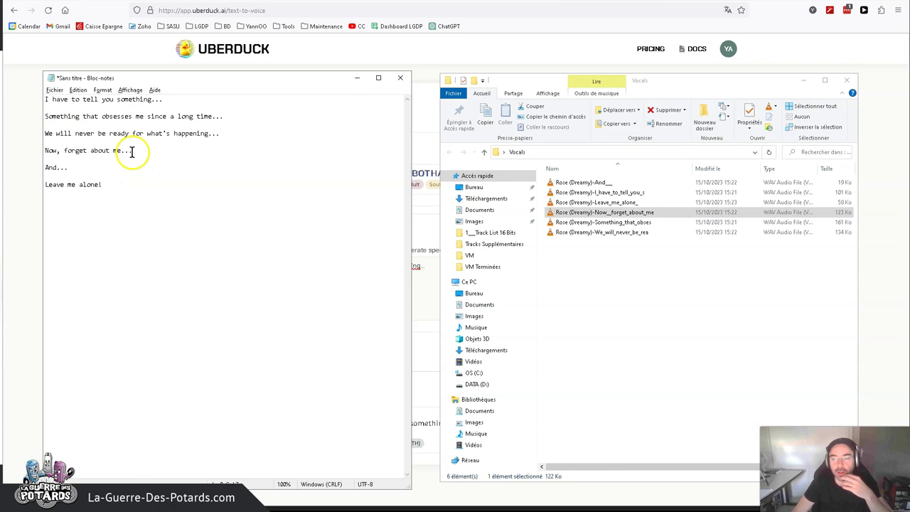
pyautogui.moveTo(102, 186); pyautogui.dragTo(9, 93)
pyautogui.click(168, 162)
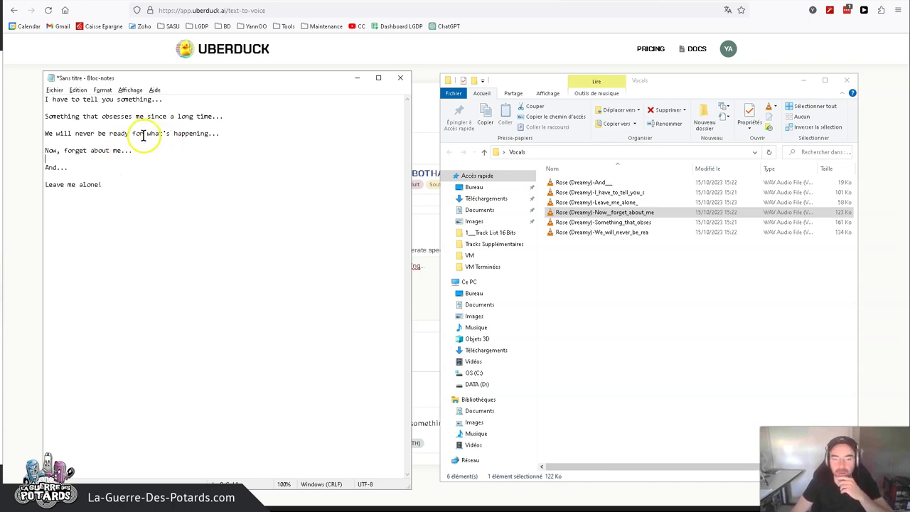
pyautogui.click(162, 189)
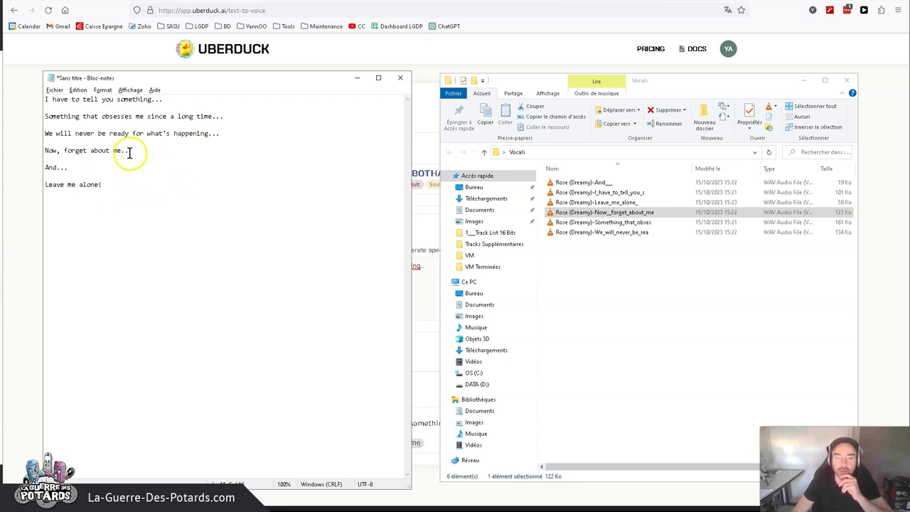
pyautogui.moveTo(132, 151); pyautogui.dragTo(44, 151)
pyautogui.click(643, 274)
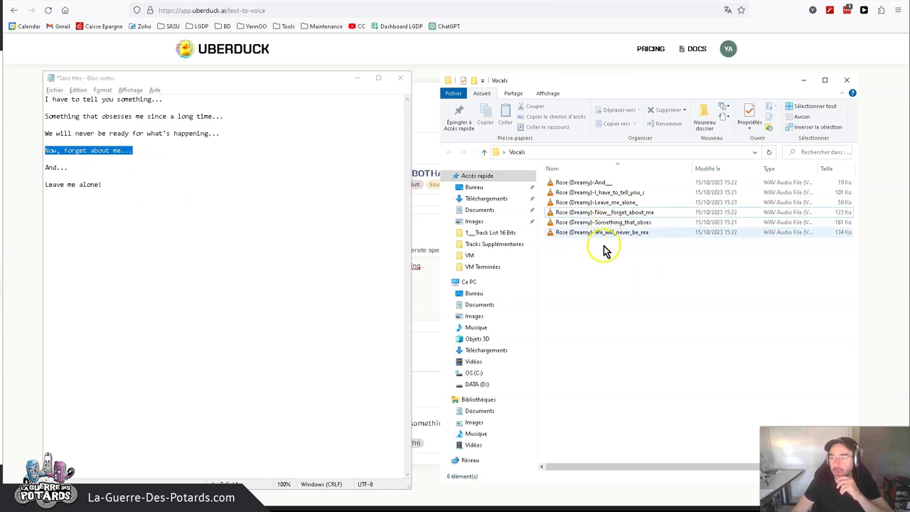
# Preview the 'We will never be ready' WAV clip in VLC, then close the player
pyautogui.doubleClick(613, 232)
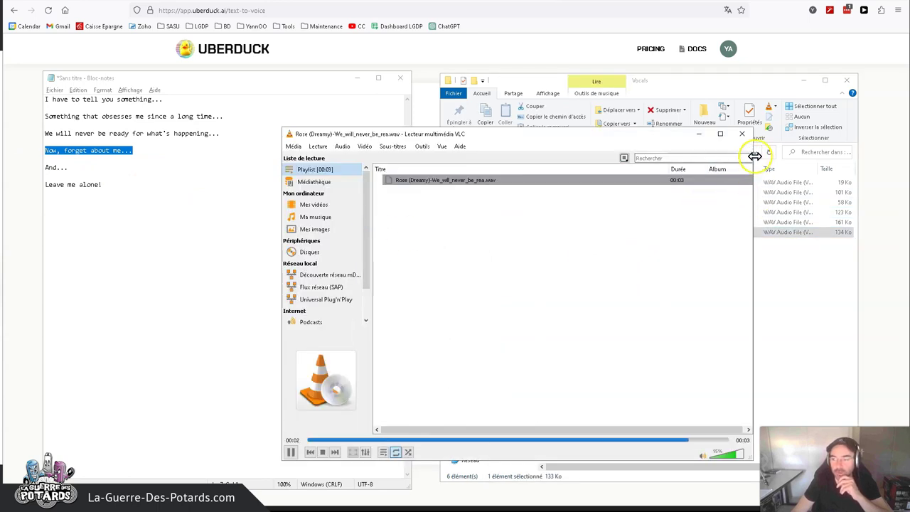
pyautogui.click(743, 134)
pyautogui.click(653, 283)
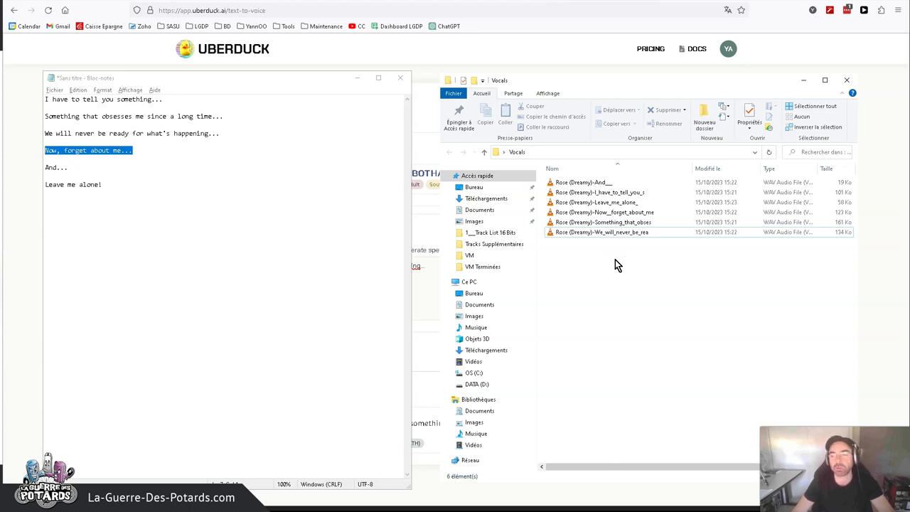
pyautogui.click(562, 215)
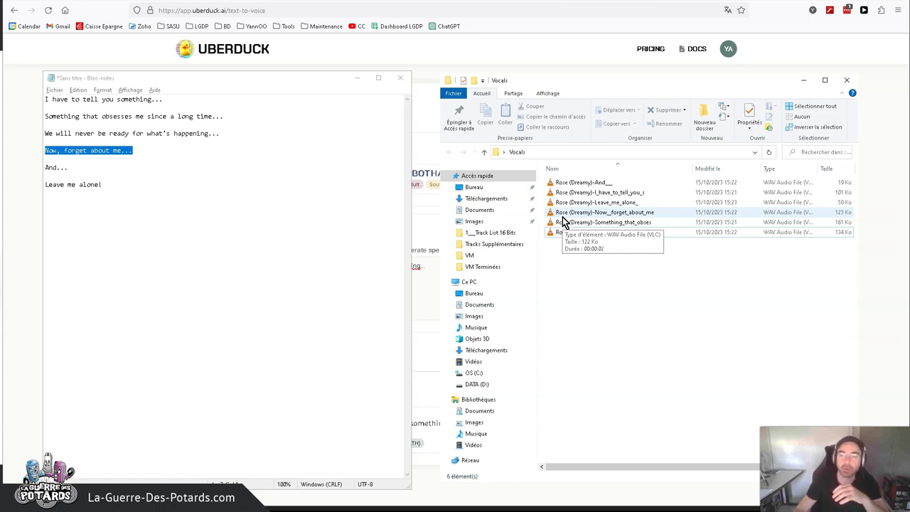
pyautogui.click(548, 366)
pyautogui.click(618, 321)
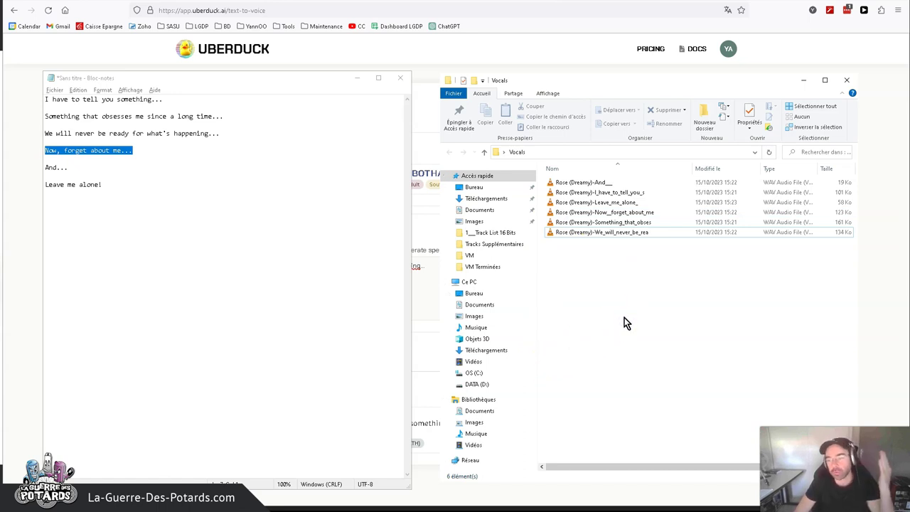
pyautogui.click(622, 318)
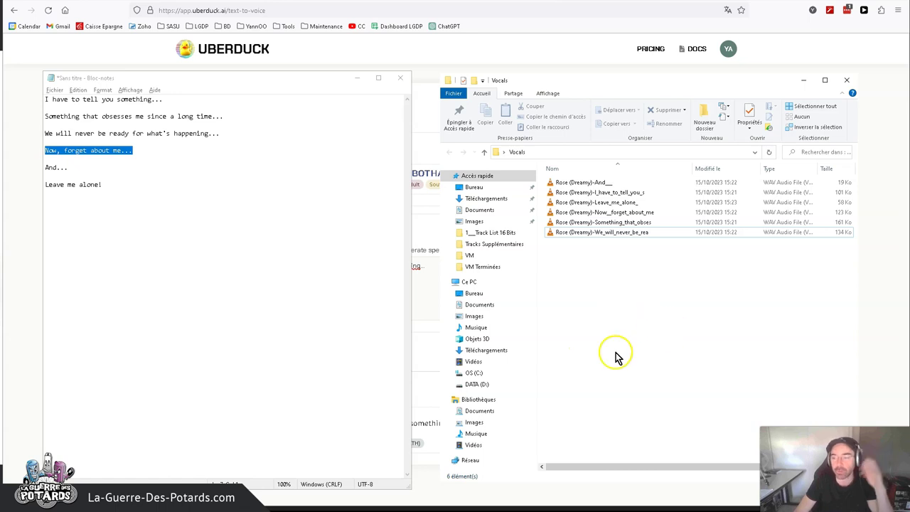
pyautogui.click(660, 268)
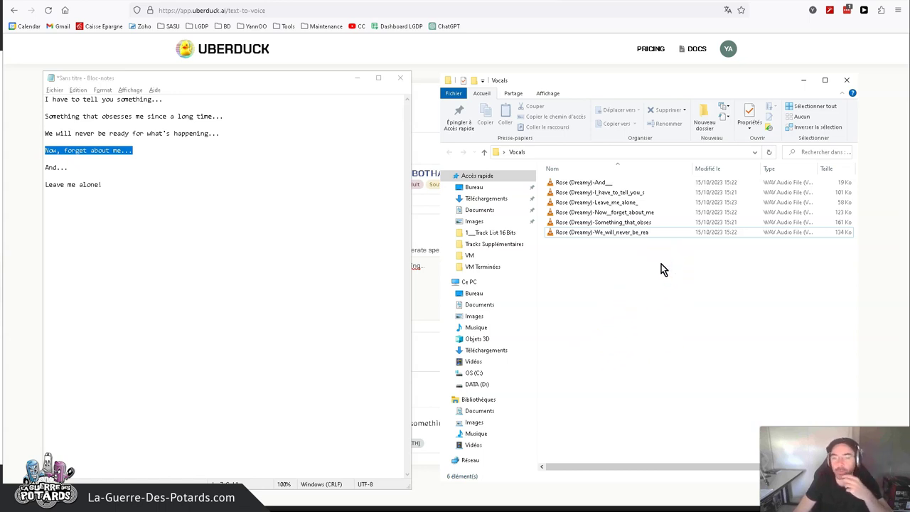
pyautogui.click(643, 266)
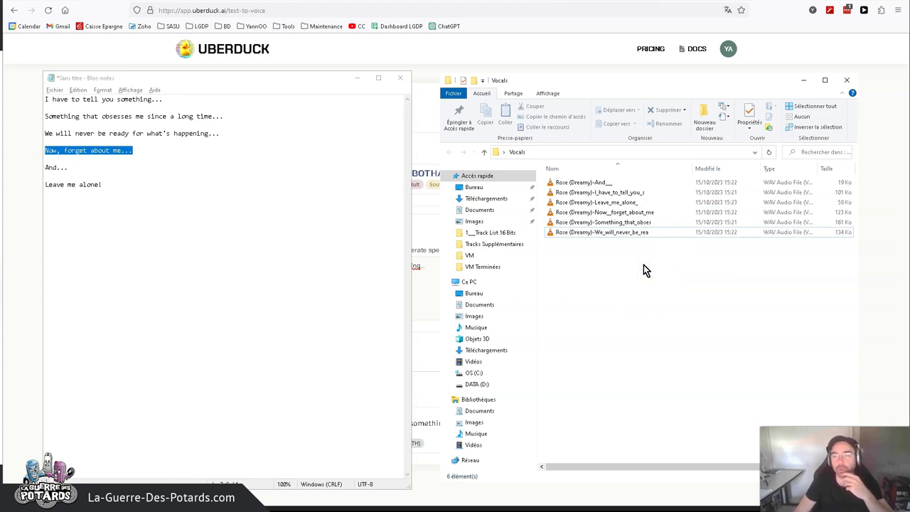
pyautogui.click(614, 271)
pyautogui.click(623, 297)
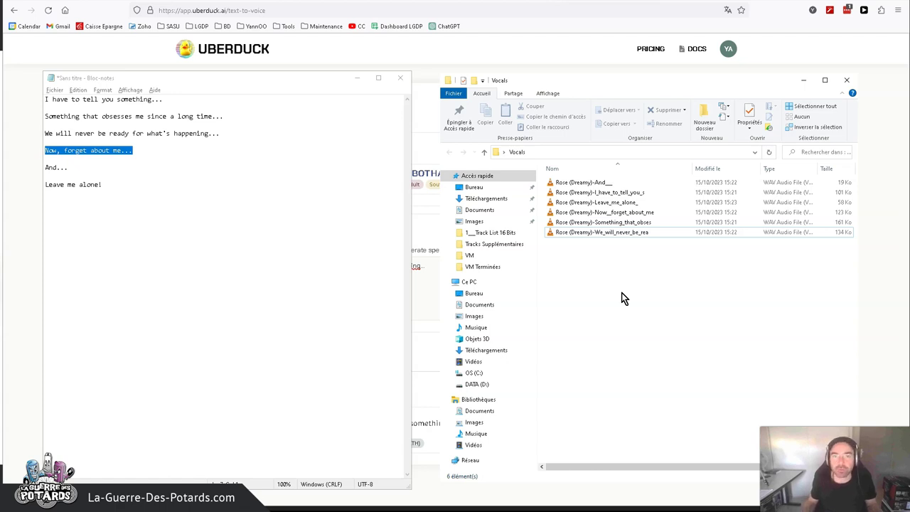
# Check the 'We will never be ready' line against the Vocals folder, then minimise Notepad
pyautogui.moveTo(220, 133); pyautogui.dragTo(5, 129)
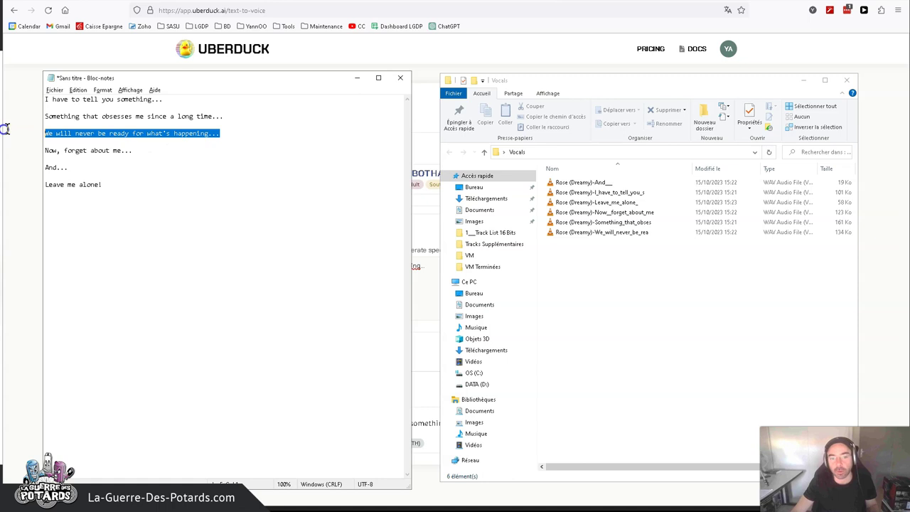
pyautogui.click(264, 173)
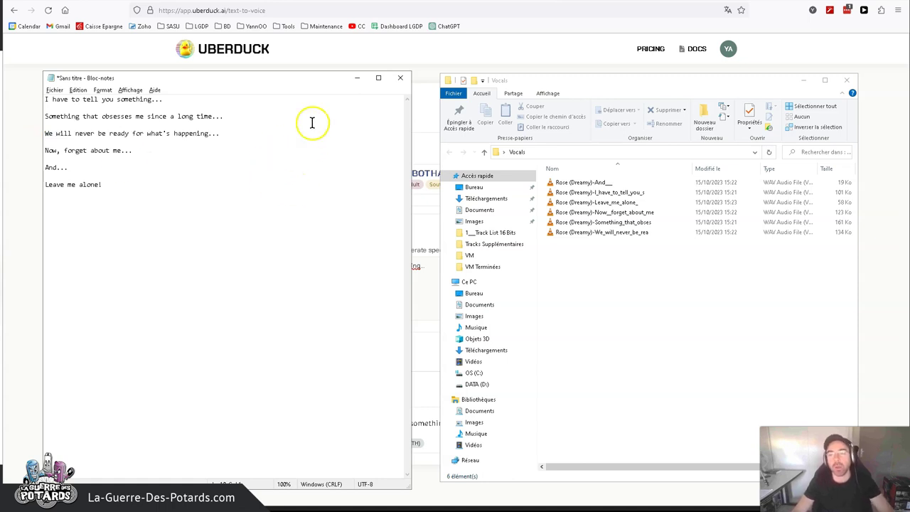
pyautogui.click(542, 332)
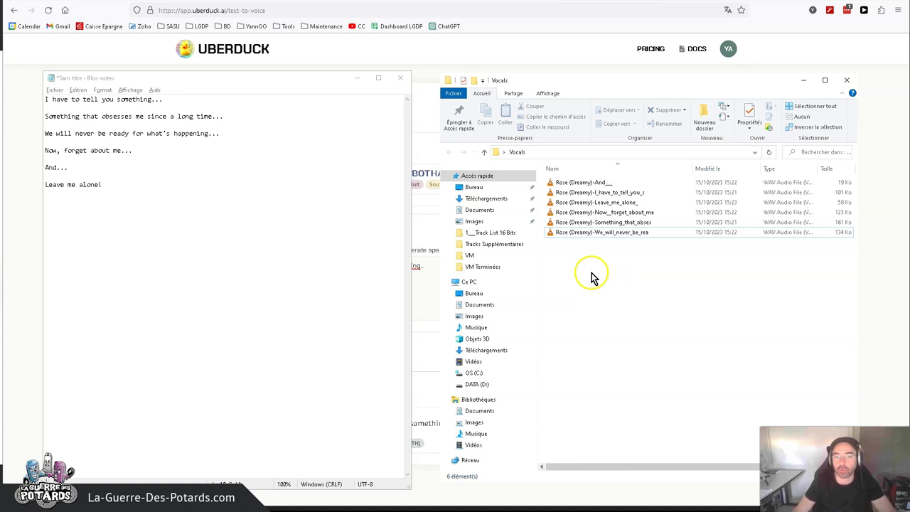
pyautogui.moveTo(222, 133); pyautogui.dragTo(14, 133)
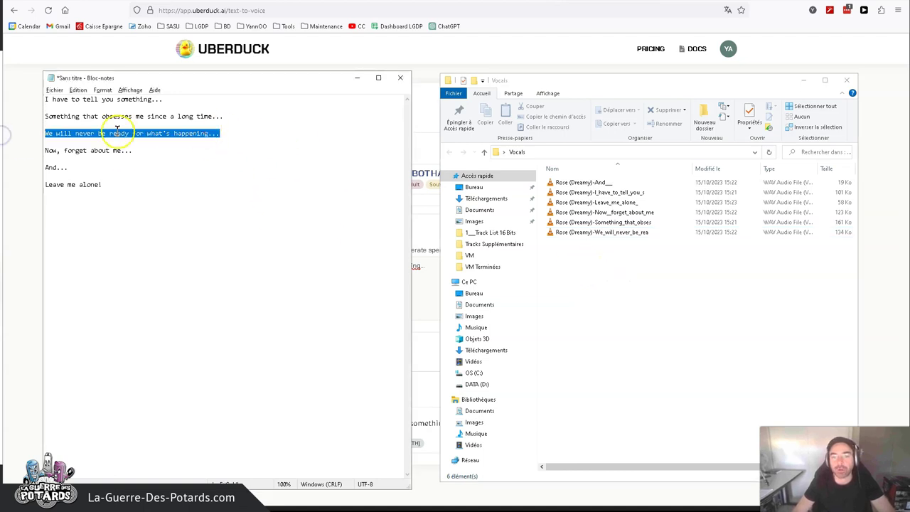
pyautogui.click(62, 150)
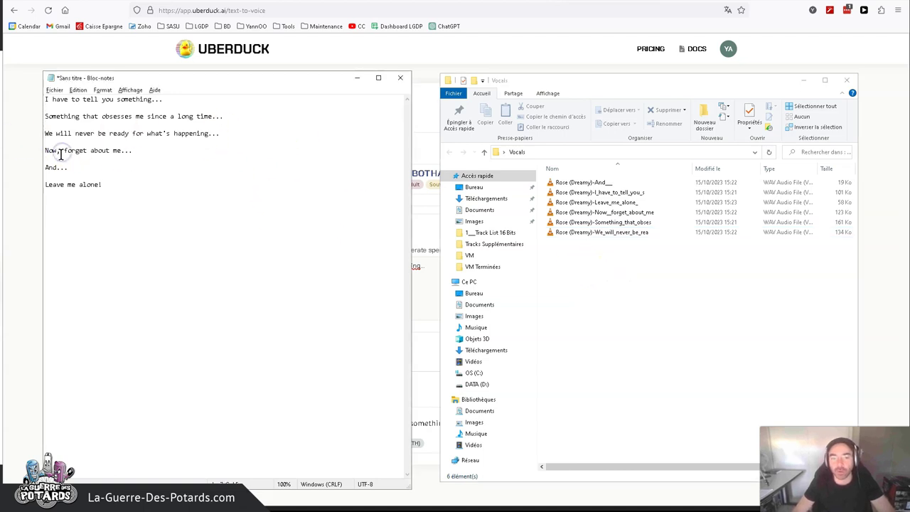
pyautogui.click(592, 272)
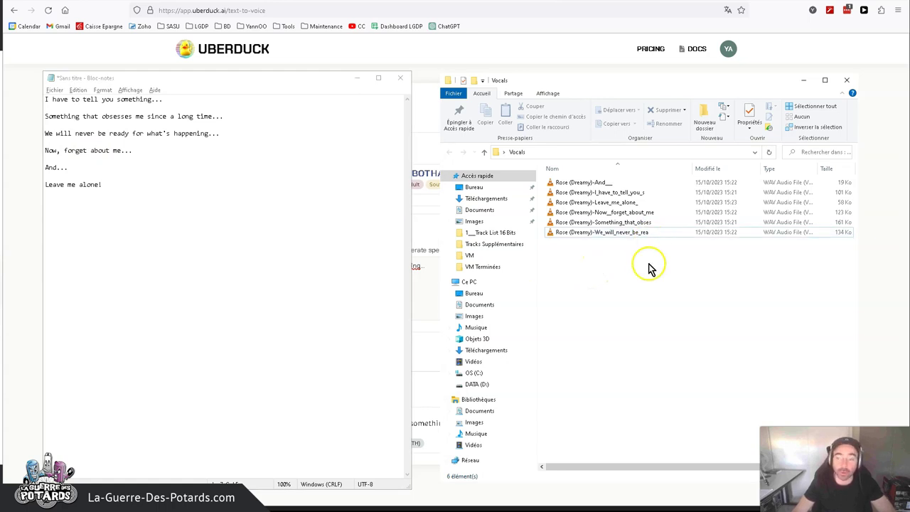
pyautogui.click(416, 270)
pyautogui.click(318, 252)
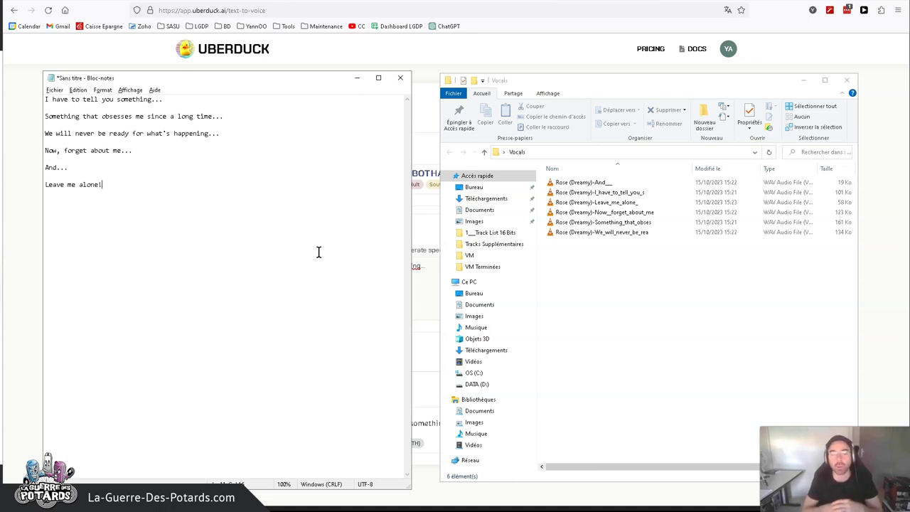
pyautogui.click(357, 79)
# Minimise Explorer, check the first script line in Your Text, then switch to the Photos promo slide
pyautogui.click(804, 82)
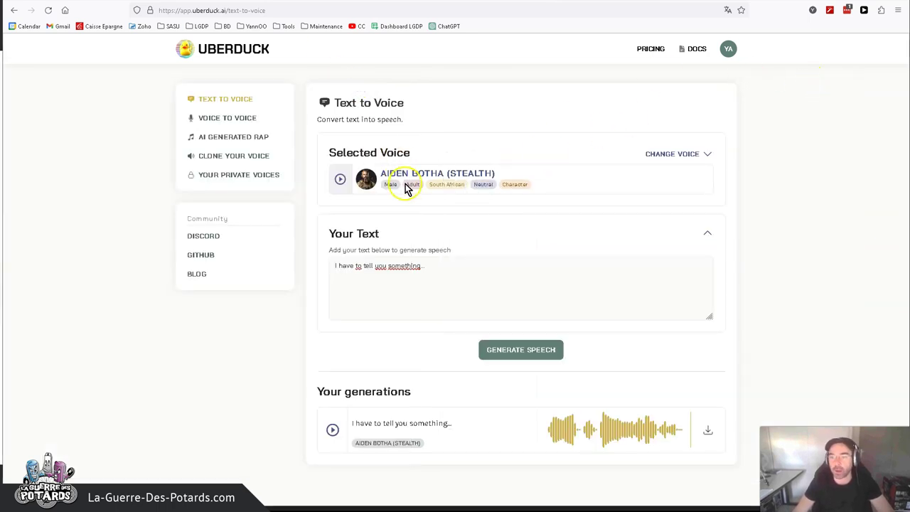
pyautogui.click(390, 174)
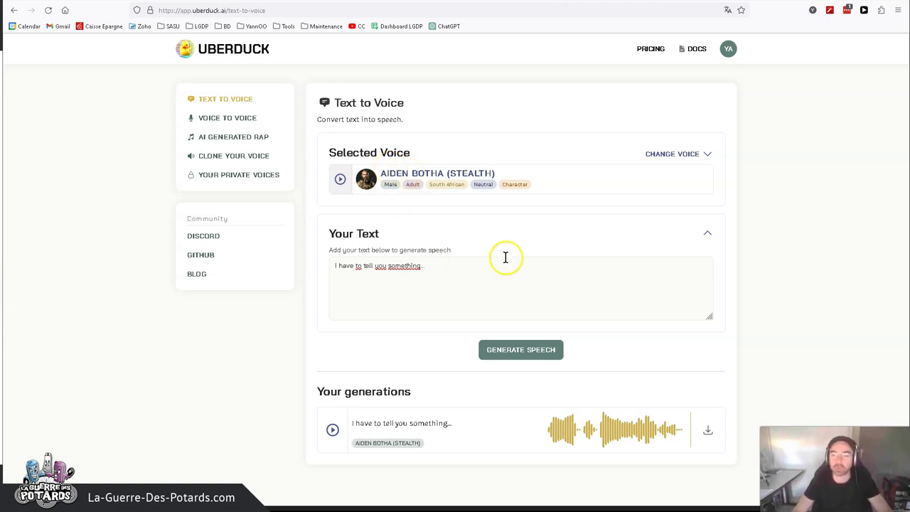
pyautogui.tripleClick(462, 285)
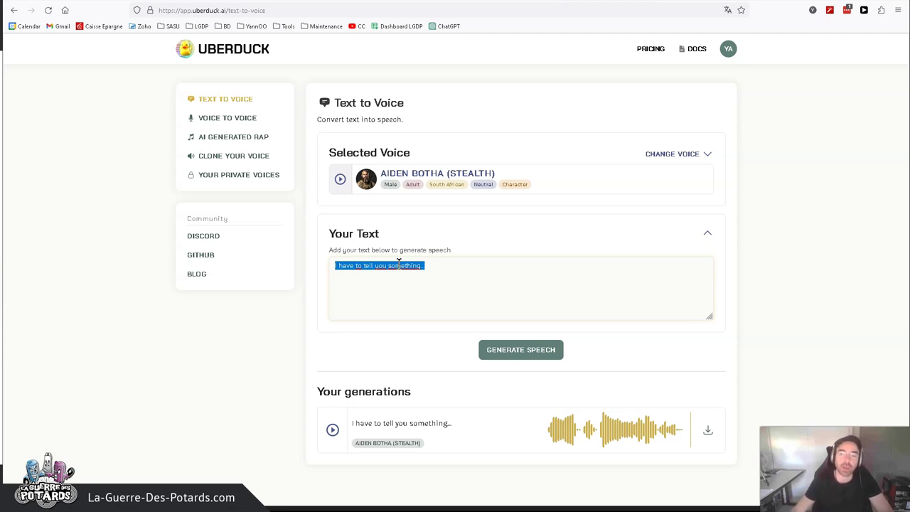
pyautogui.click(488, 265)
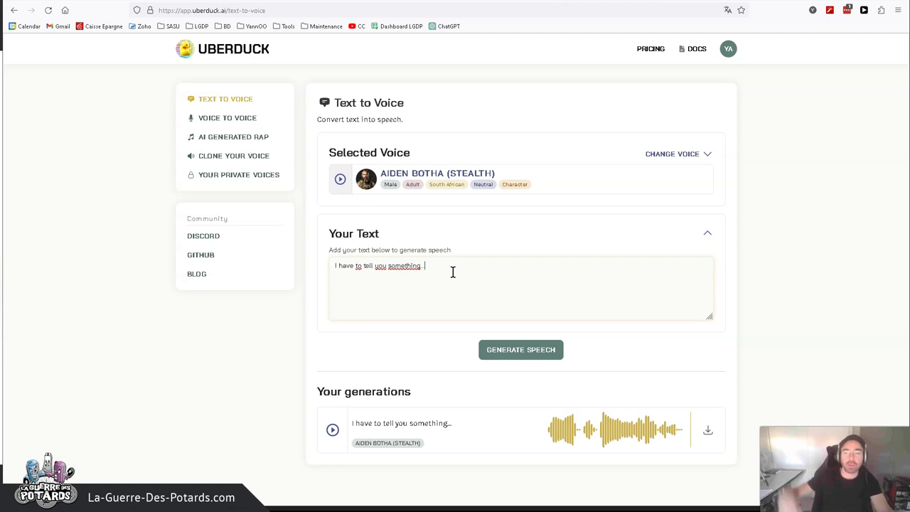
pyautogui.hotkey('alt', 'Tab')
pyautogui.press('Tab')
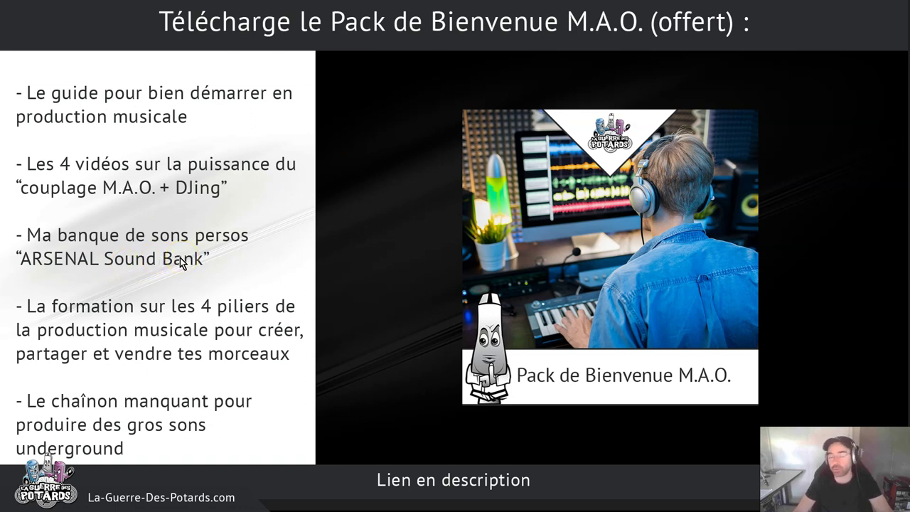
pyautogui.click(151, 260)
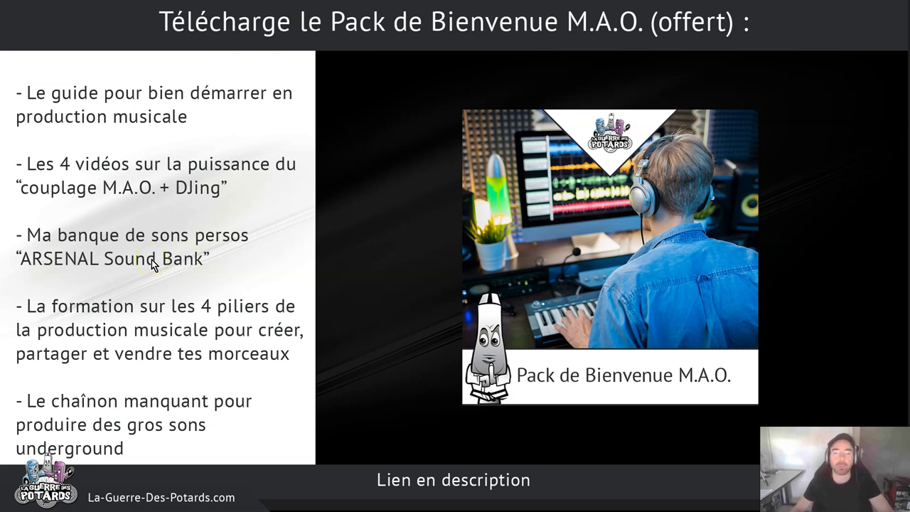
pyautogui.click(297, 194)
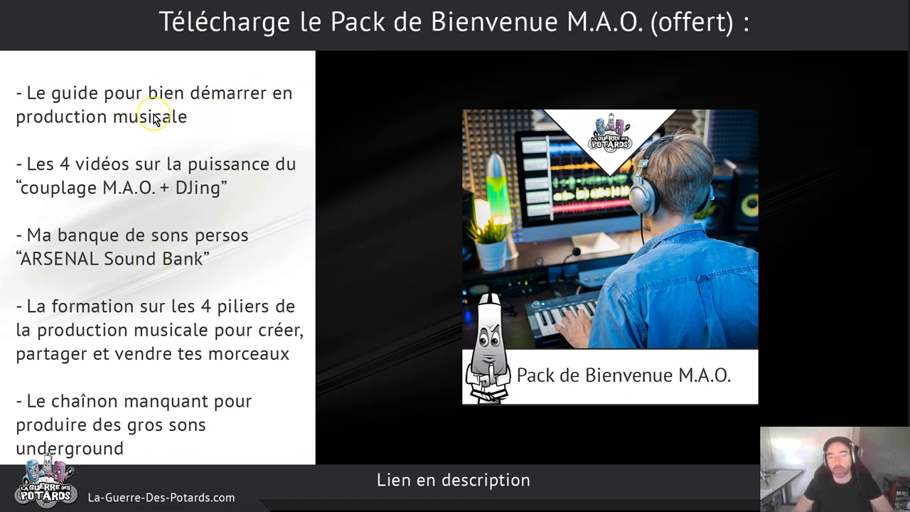